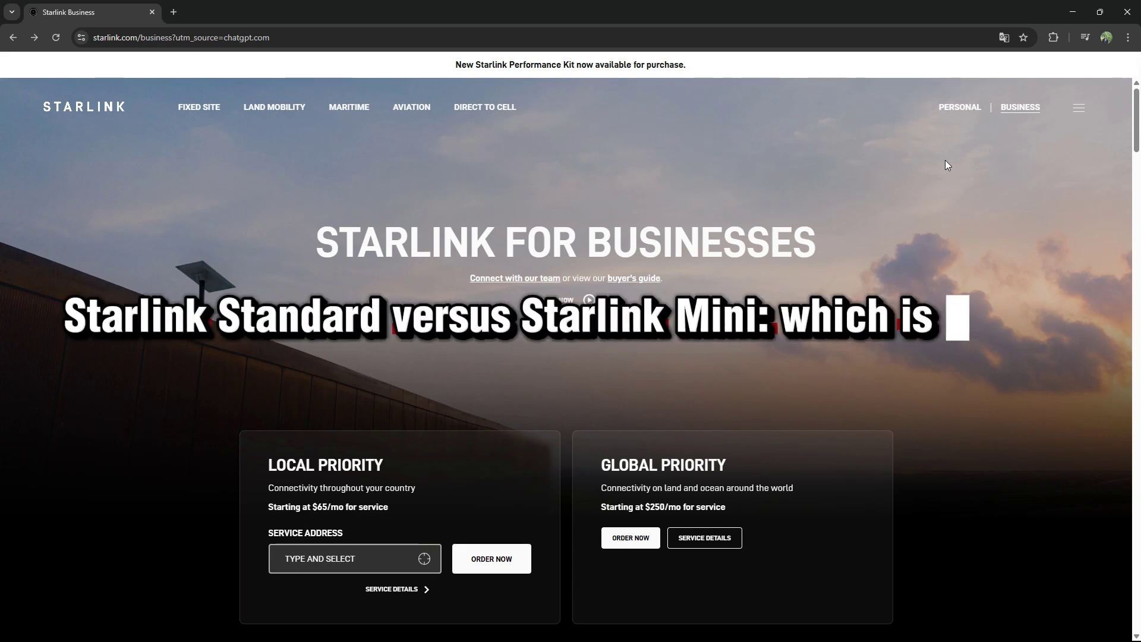
Autoscroll through the Starlink Business page's Performance kit section, then go to the personal homepage
middle_click(946, 162)
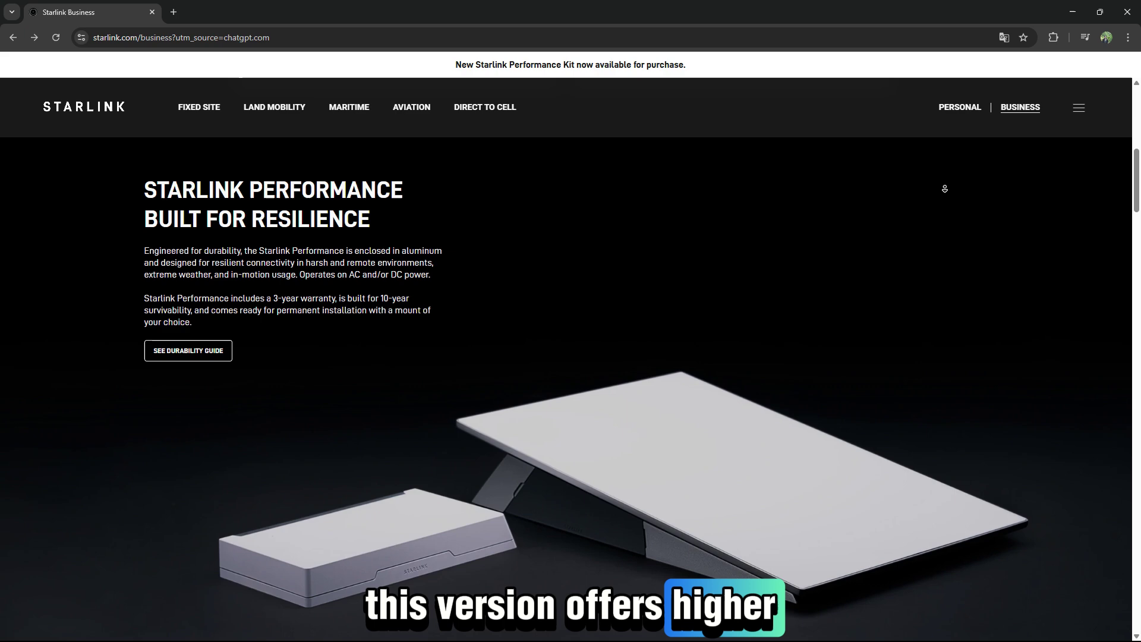
middle_click(944, 187)
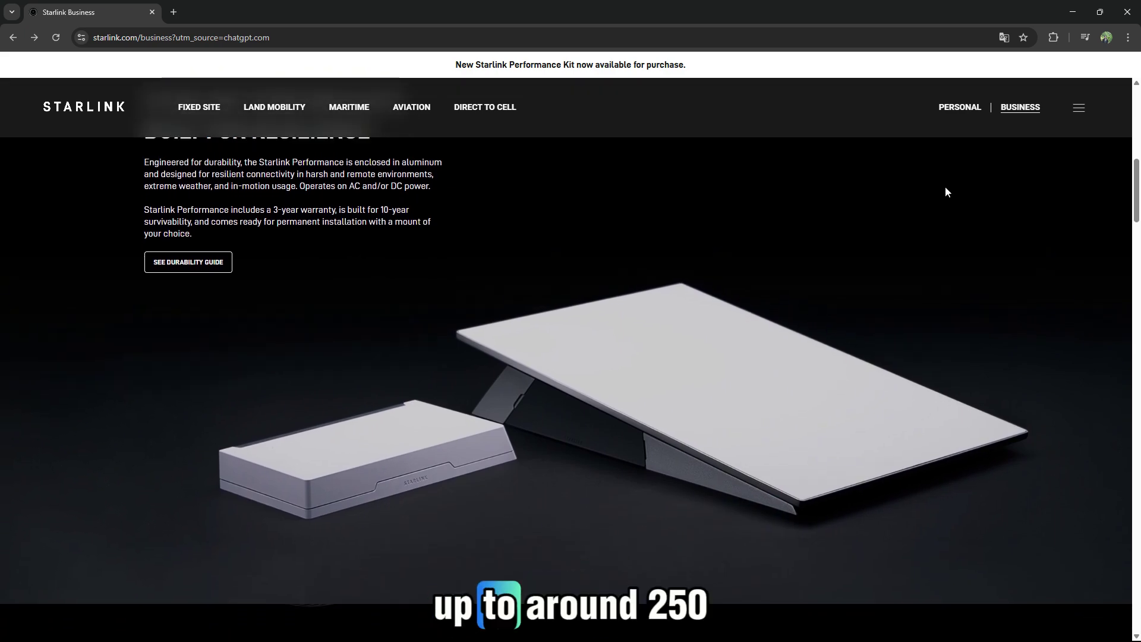
Open the personal homepage and autoscroll past Residential and Roam plans down to Starlink Mini
click(959, 107)
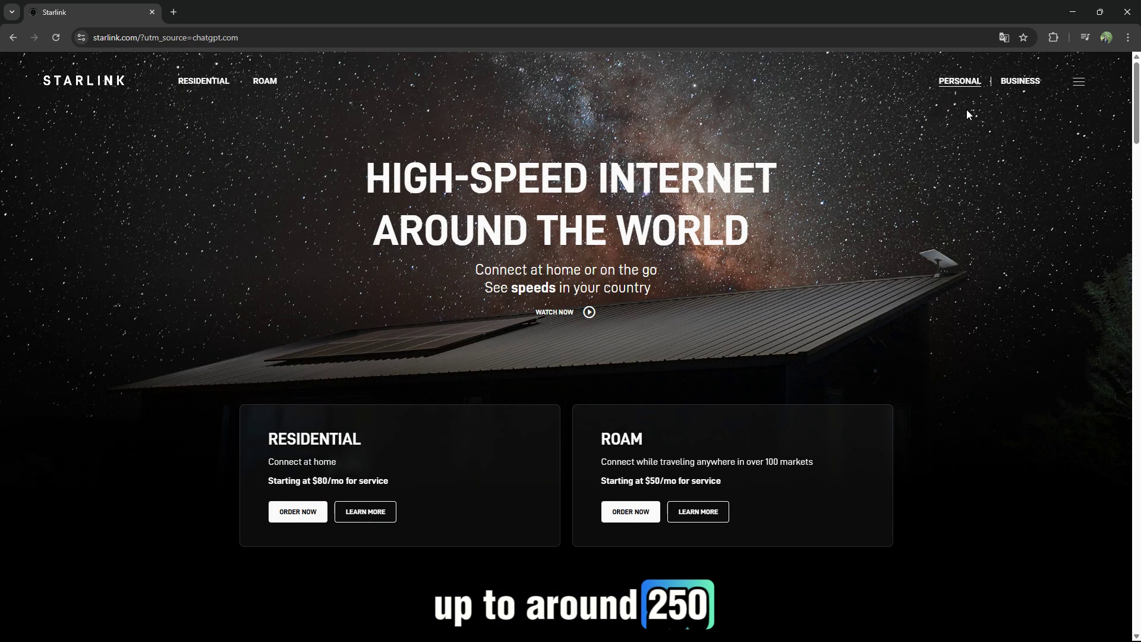
middle_click(960, 146)
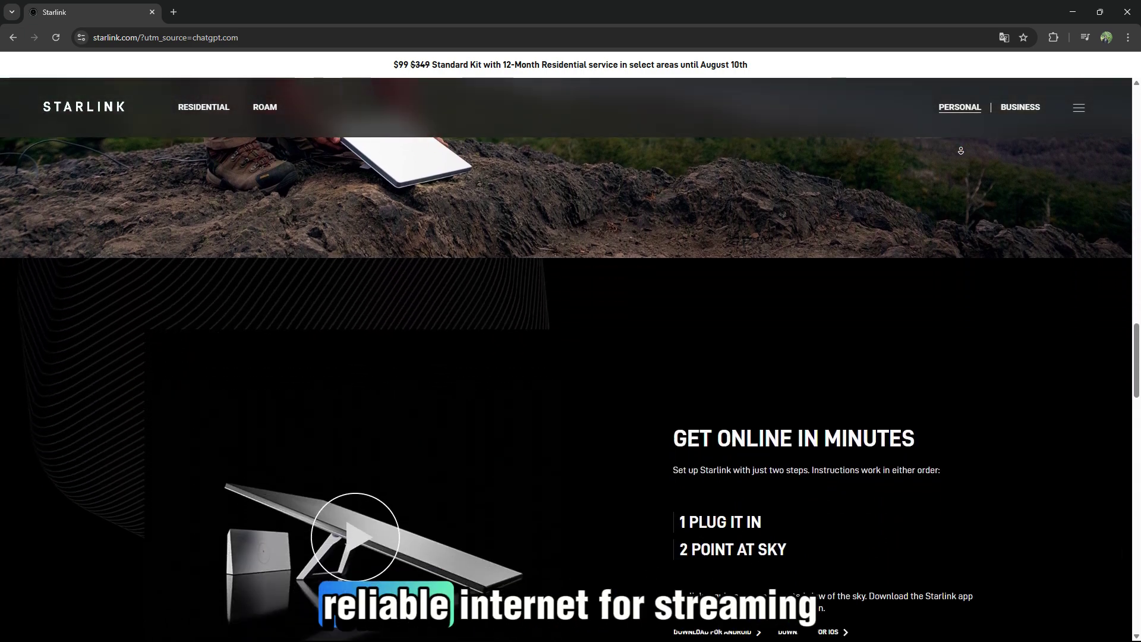
middle_click(952, 280)
scroll(954, 277, up, 3)
middle_click(954, 283)
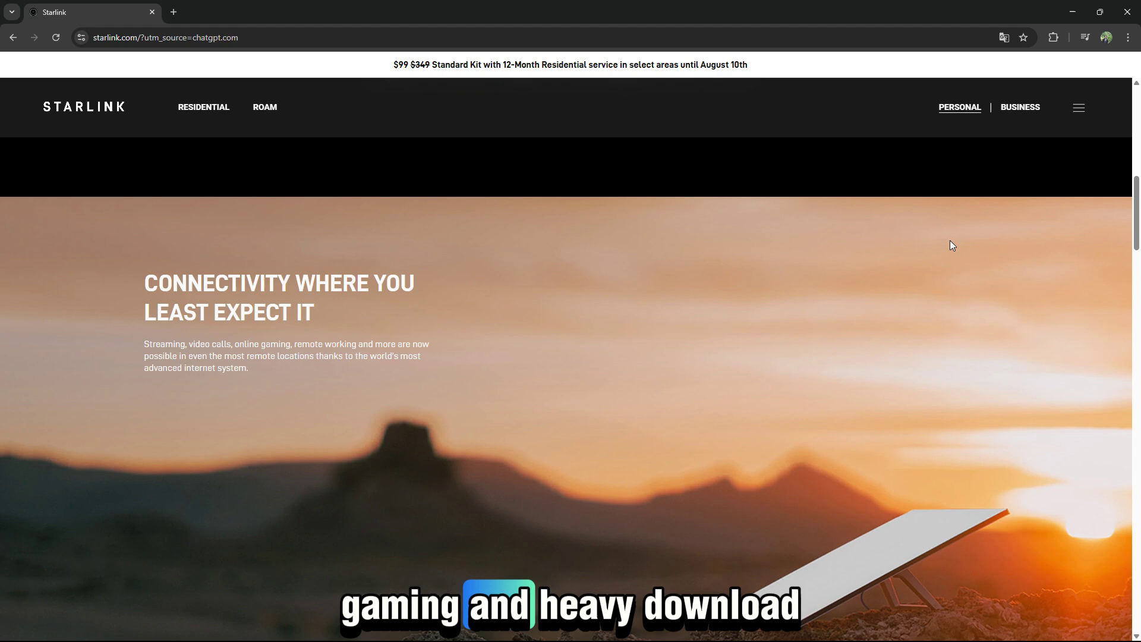
scroll(951, 237, down, 2)
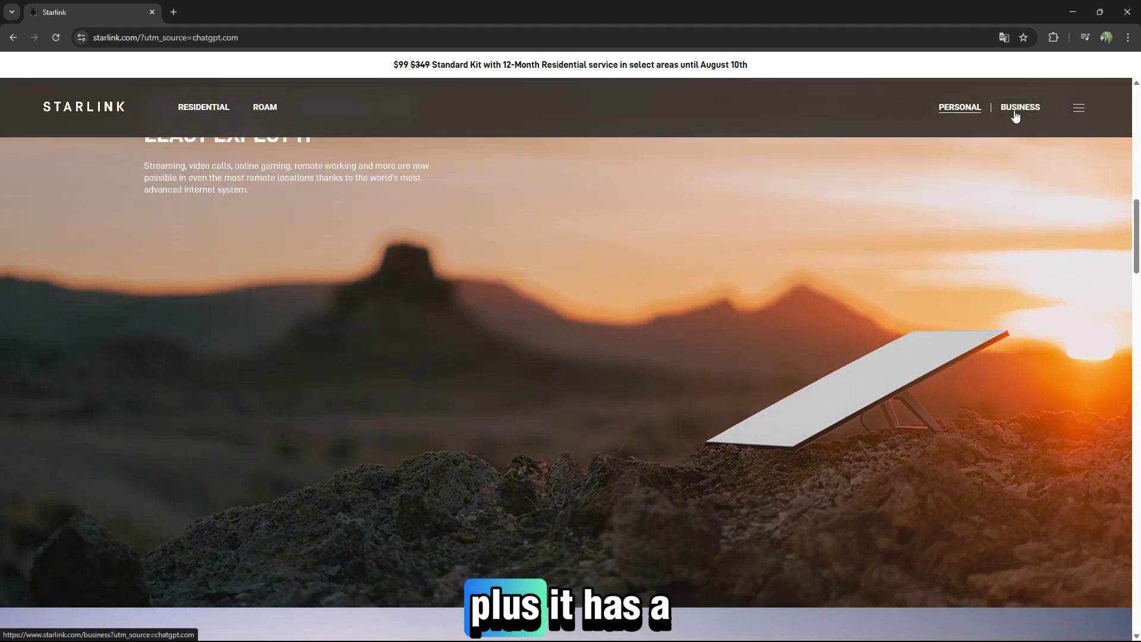
scroll(1013, 117, down, 2)
scroll(950, 176, down, 2)
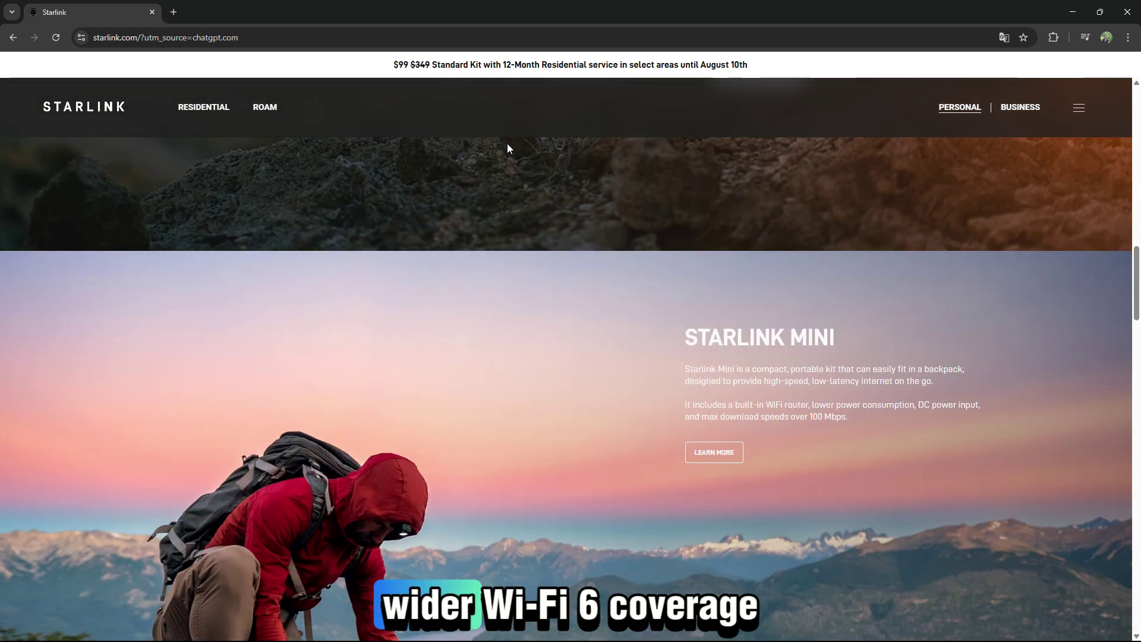
Open the Roam service page and order Roam, landing on the $499 Mini kit with 50GB plan
click(269, 113)
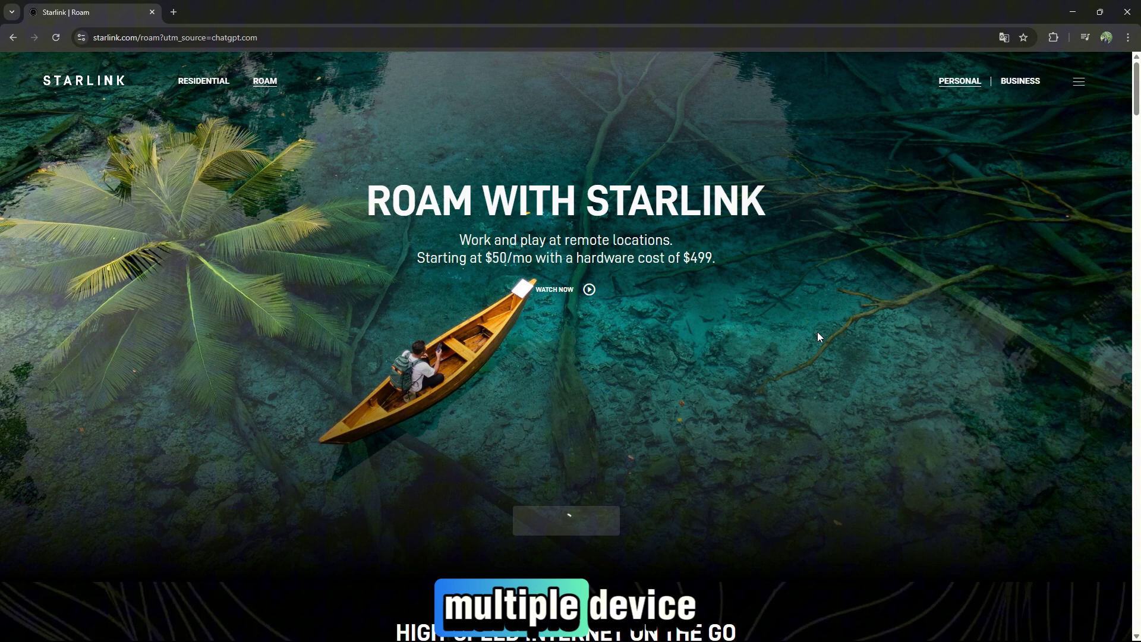
scroll(818, 336, down, 3)
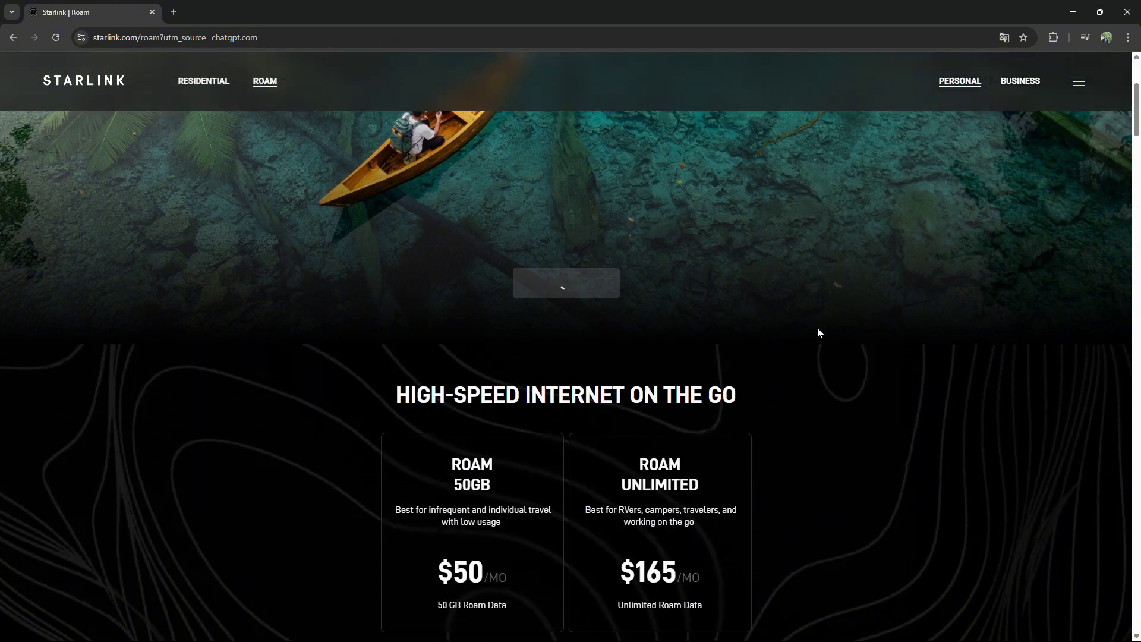
scroll(814, 319, down, 2)
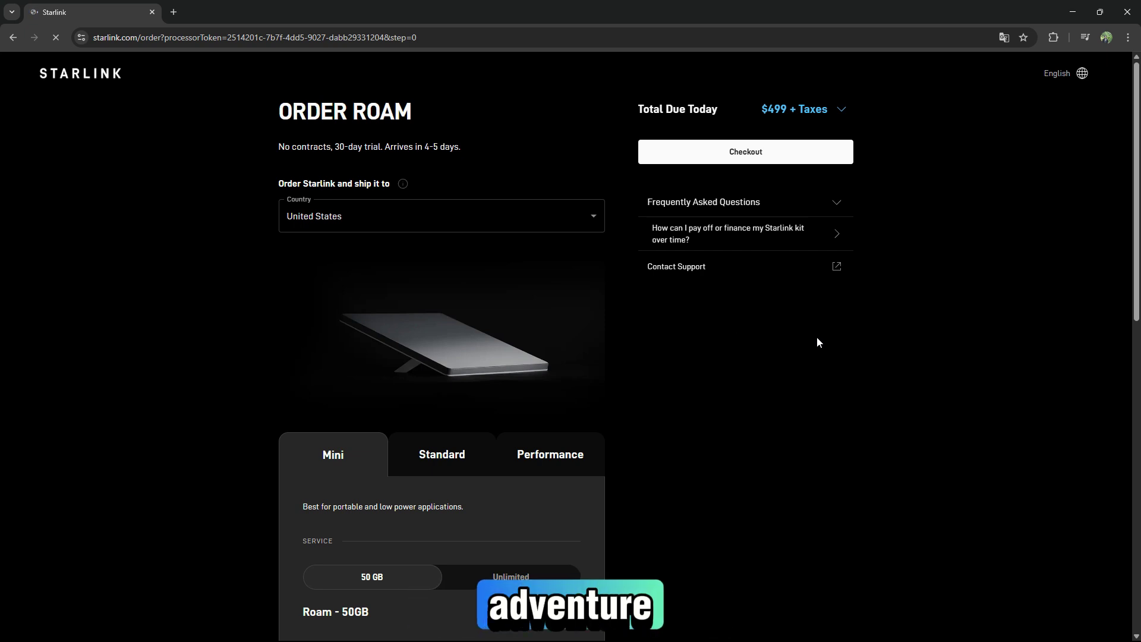
scroll(817, 342, down, 1)
scroll(816, 341, down, 1)
scroll(816, 341, down, 2)
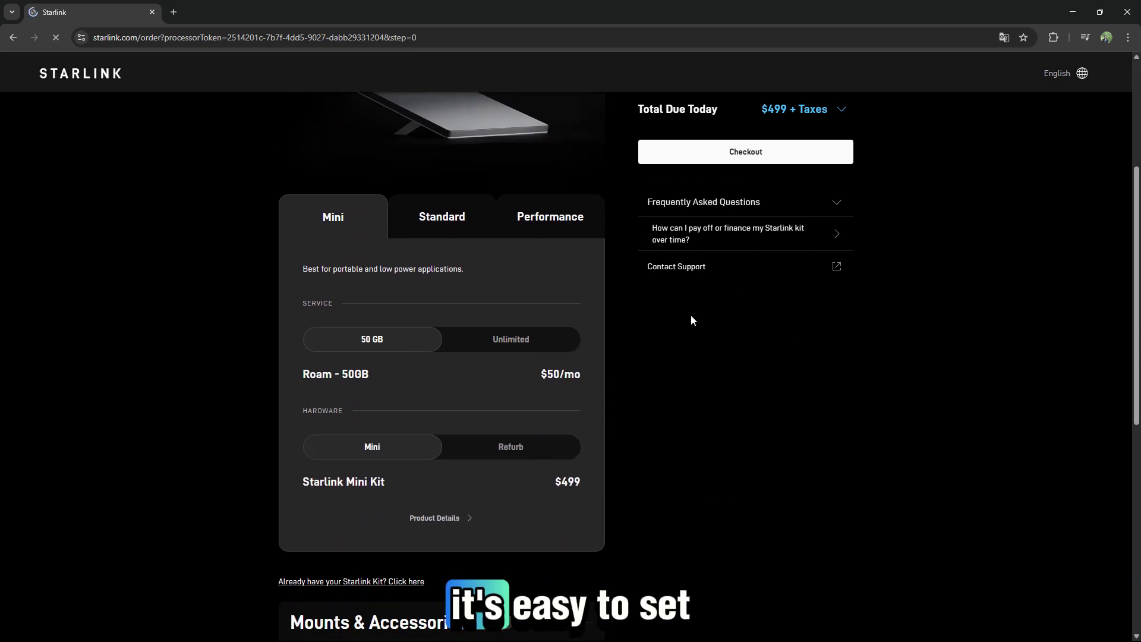
Select the Standard kit for the Roam order and review its $349 total and accessories
click(450, 225)
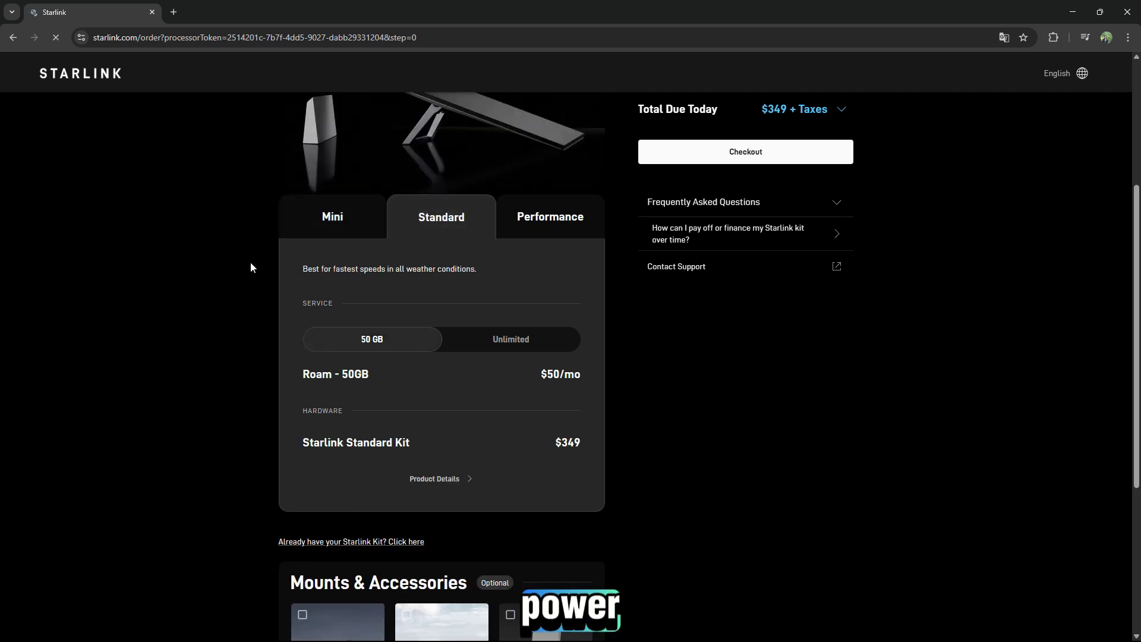
scroll(242, 287, down, 1)
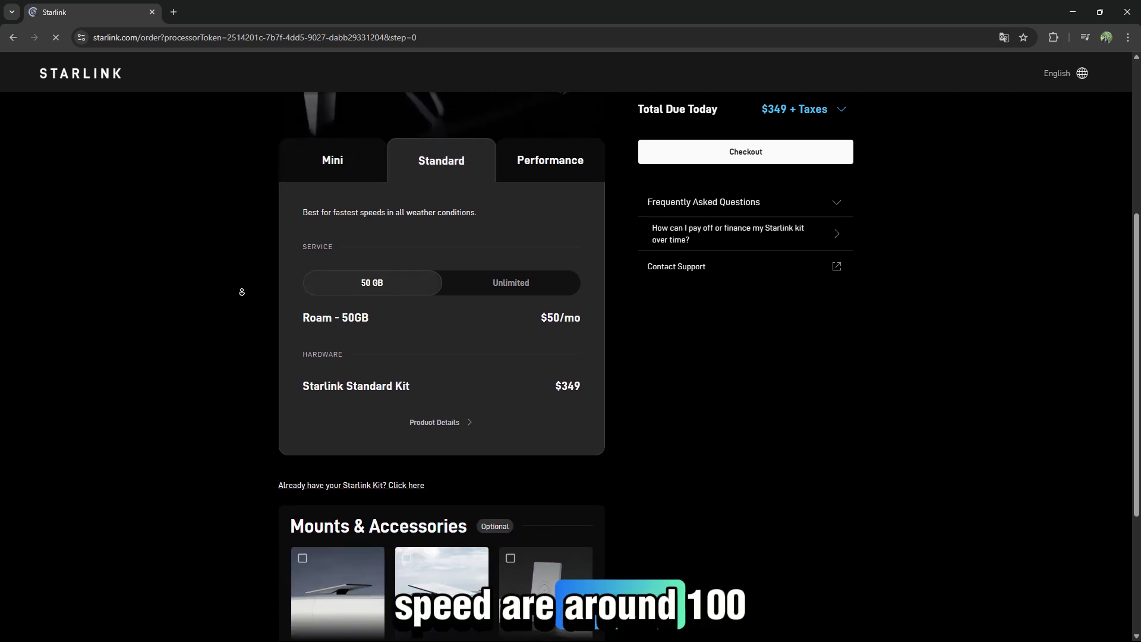
scroll(242, 291, down, 1)
scroll(240, 290, down, 1)
scroll(239, 287, down, 1)
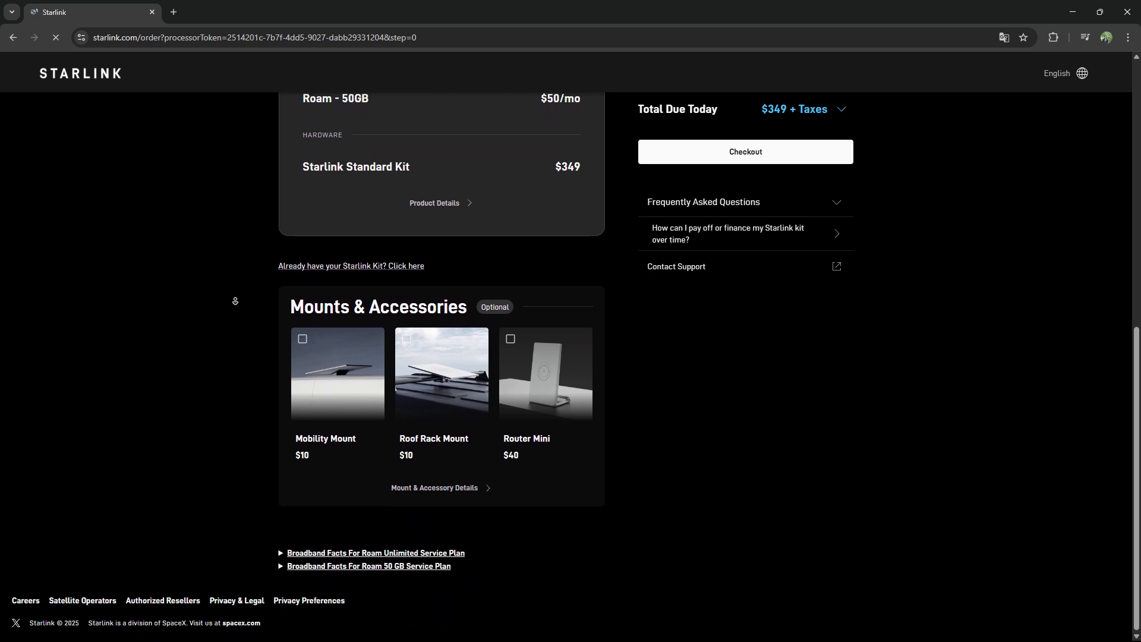
scroll(235, 244, up, 1)
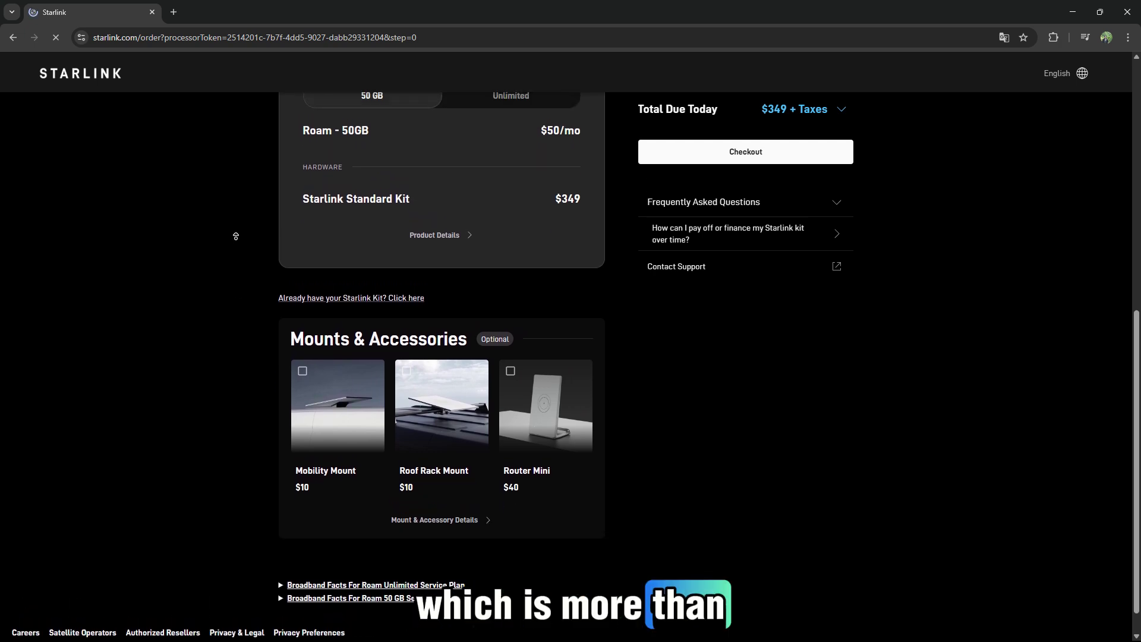
scroll(234, 238, up, 1)
scroll(237, 229, up, 1)
scroll(235, 228, up, 1)
scroll(237, 229, up, 1)
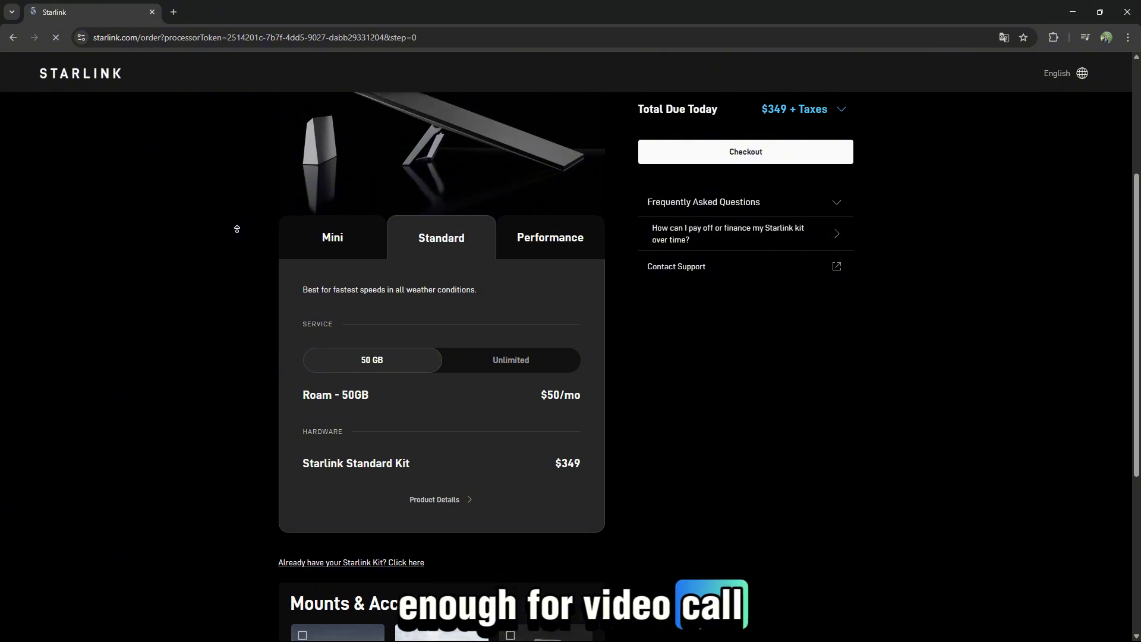
scroll(236, 229, up, 1)
scroll(236, 230, up, 1)
scroll(236, 230, up, 1)
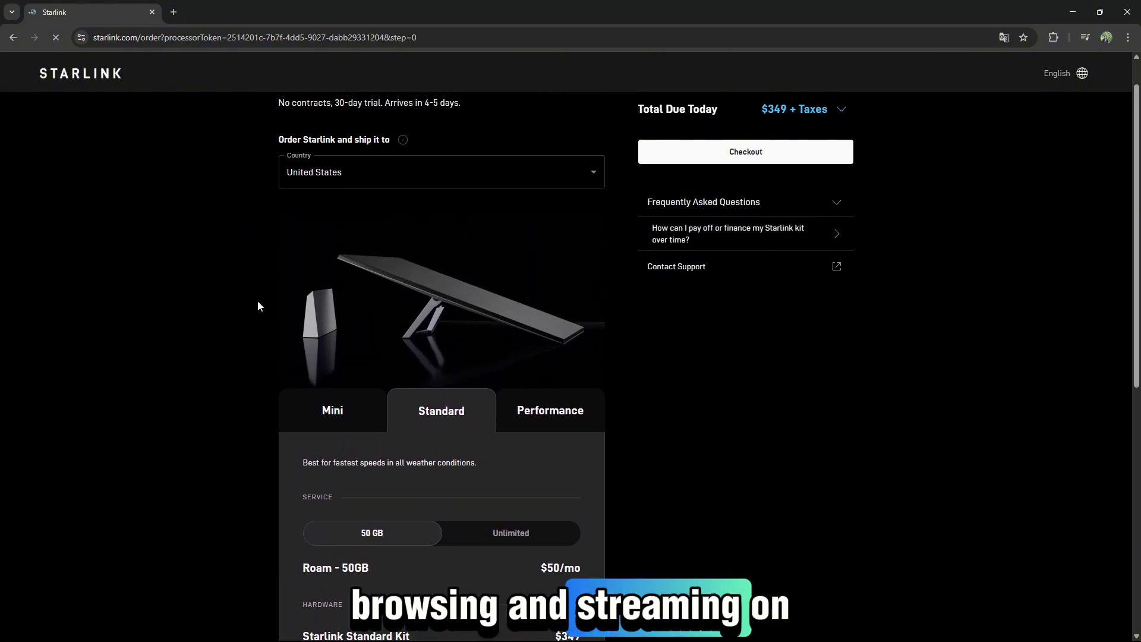
Reselect the Mini kit and review Car Adapter, mounts and Router Mini at $499
click(332, 408)
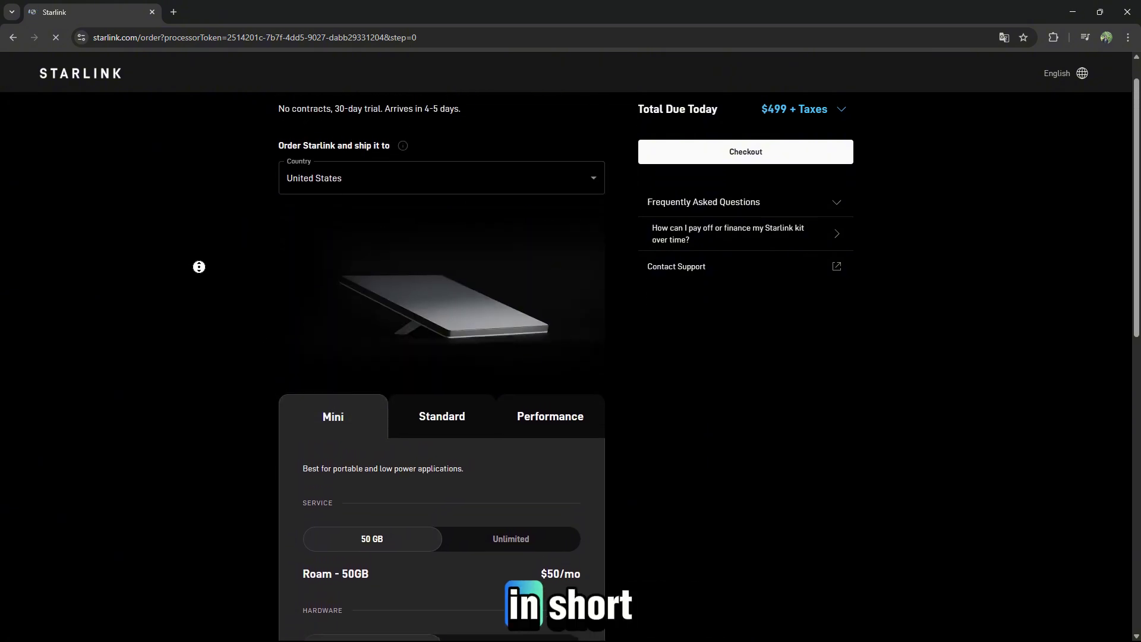
scroll(197, 295, down, 3)
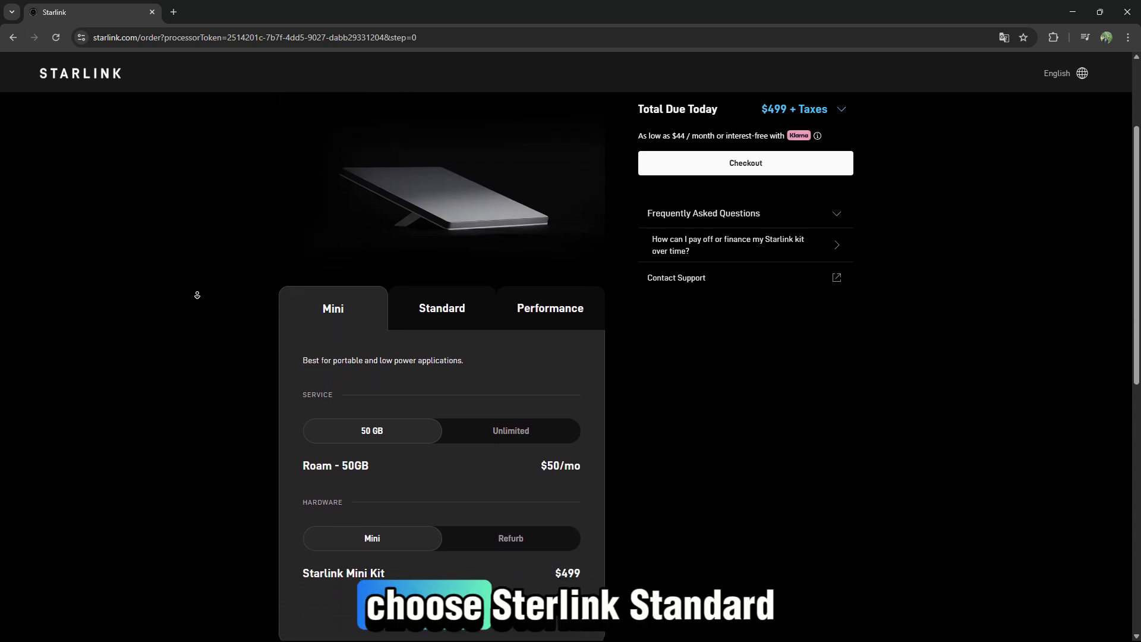
scroll(197, 295, down, 1)
scroll(197, 295, down, 1)
scroll(199, 290, down, 1)
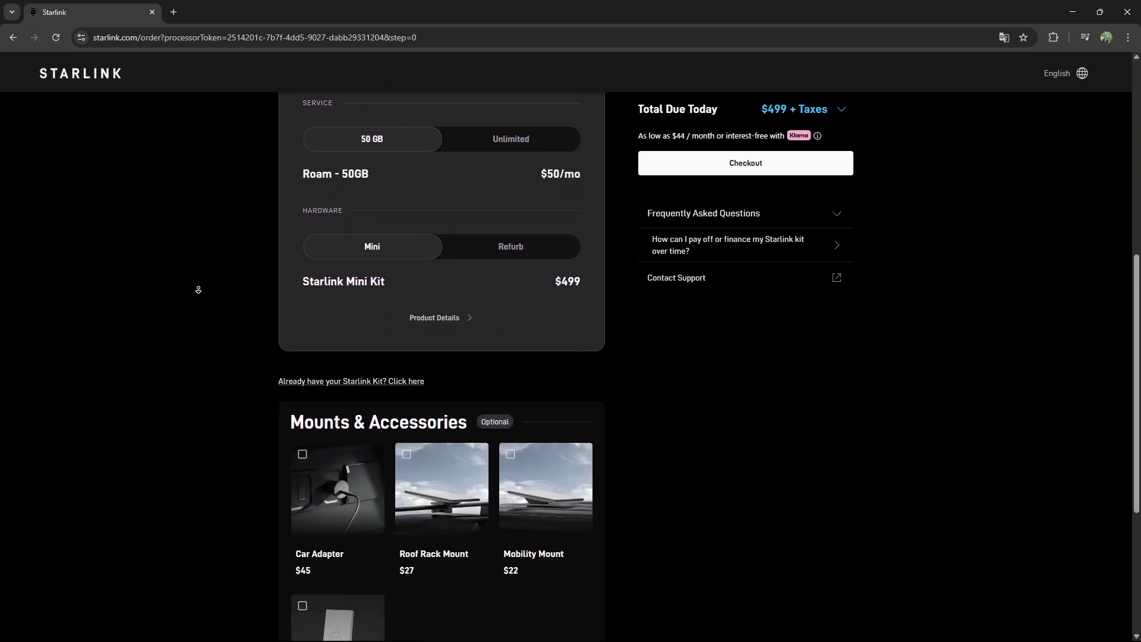
scroll(198, 289, down, 1)
scroll(196, 303, down, 1)
scroll(196, 303, down, 1)
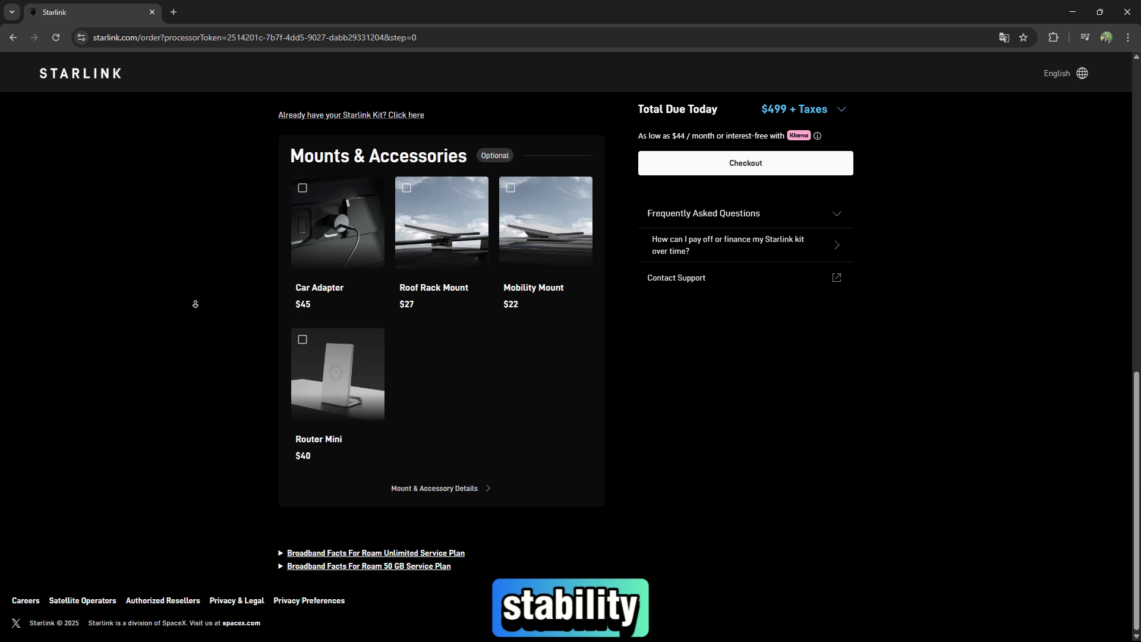